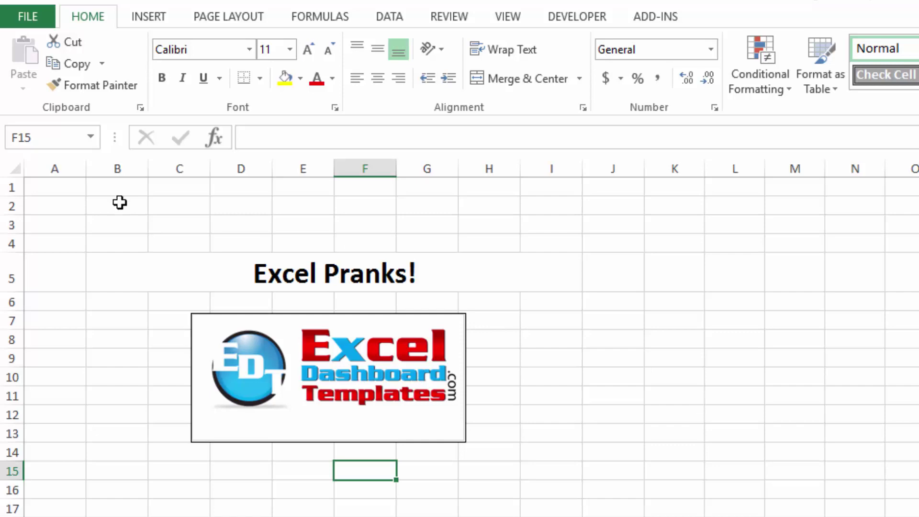
- In Excel Options > General, set the new-workbook default font to Wingdings at size 72
left_click(119, 204)
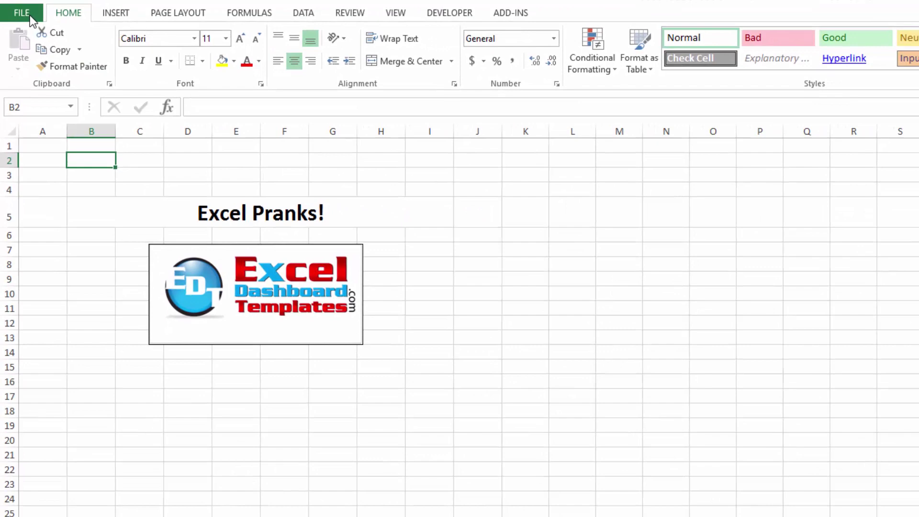
left_click(30, 16)
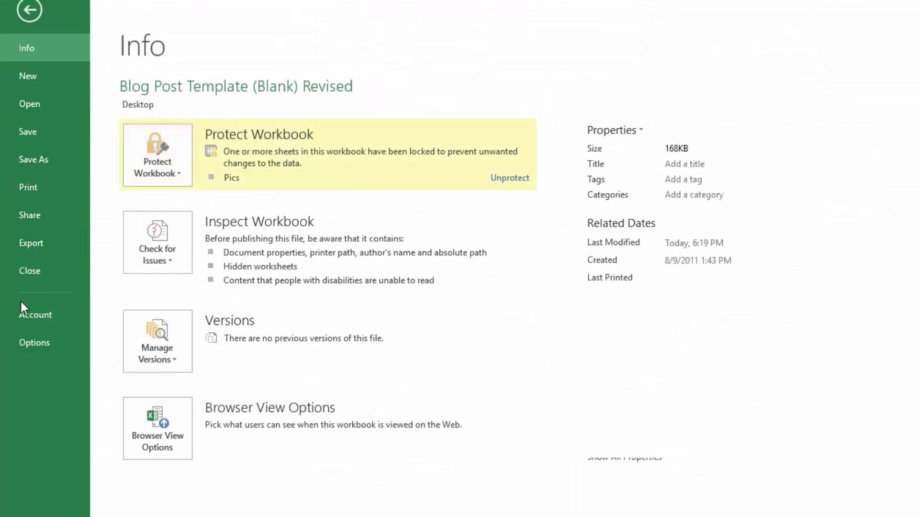
left_click(33, 340)
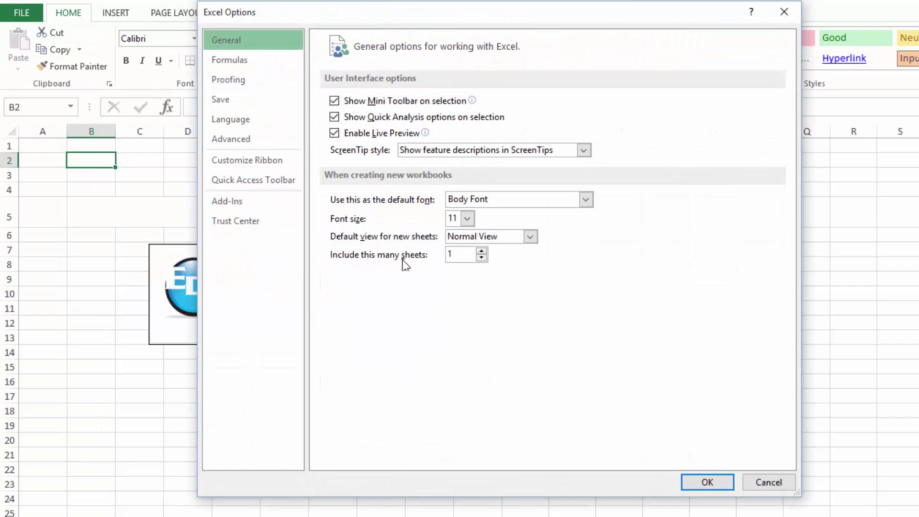
left_click(586, 199)
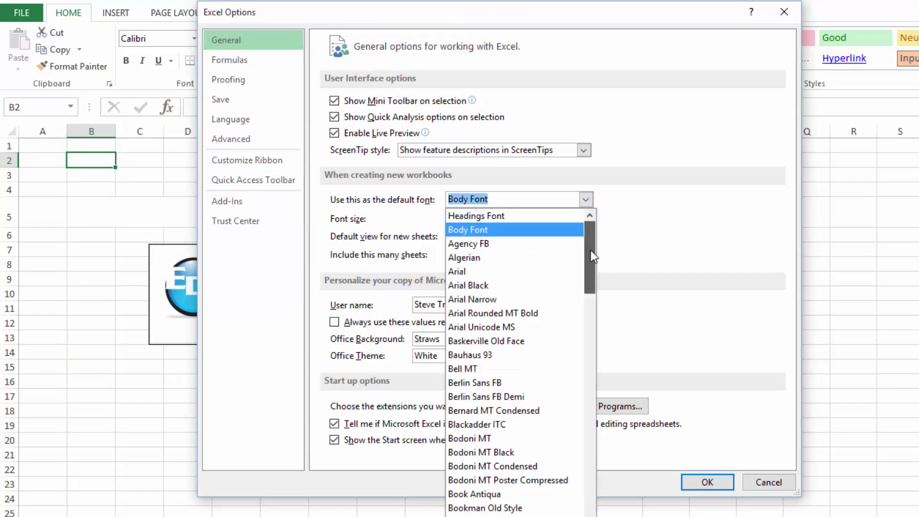
left_click_drag(590, 251, 593, 512)
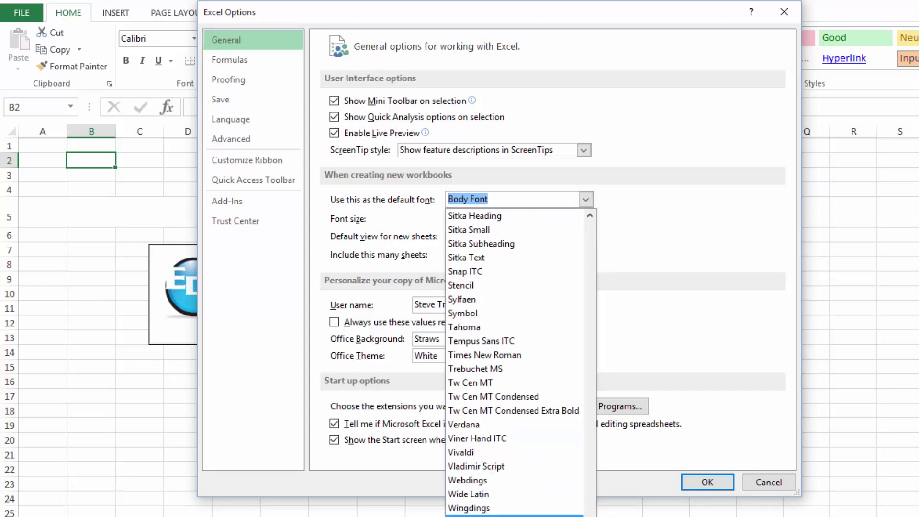
left_click(469, 508)
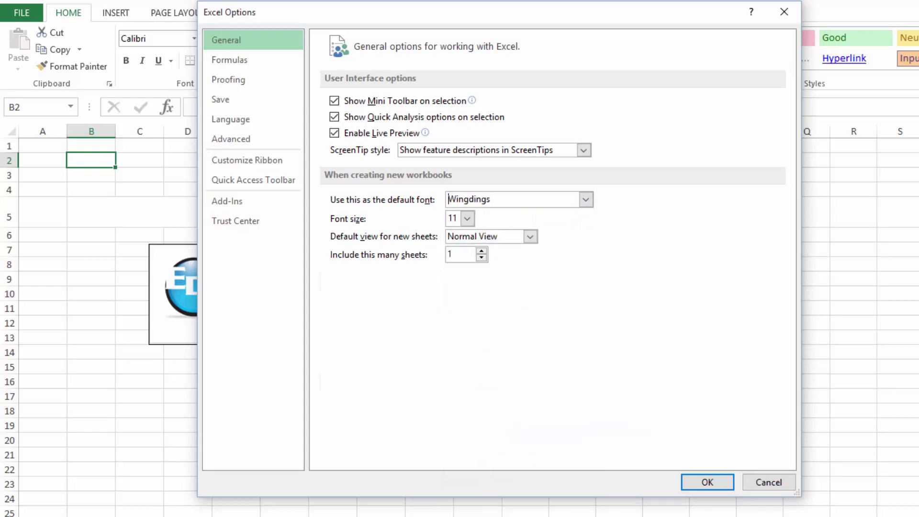
left_click(467, 219)
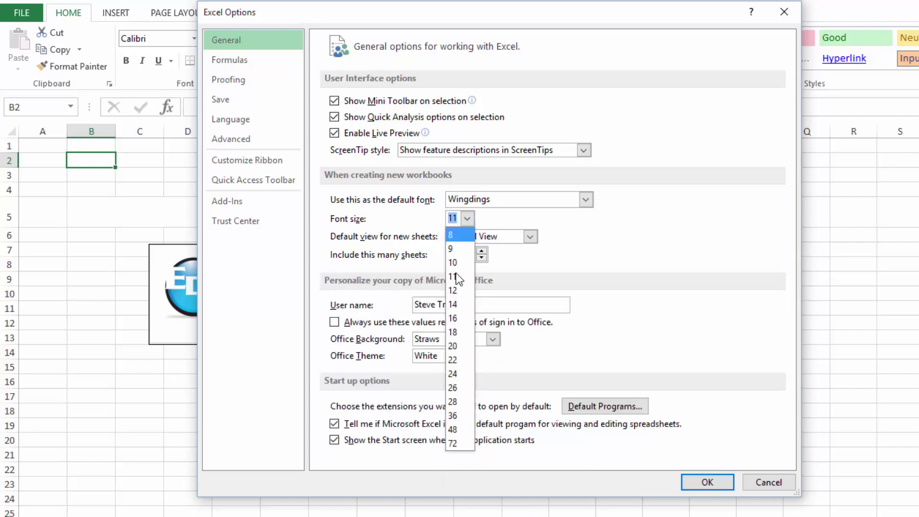
left_click(454, 445)
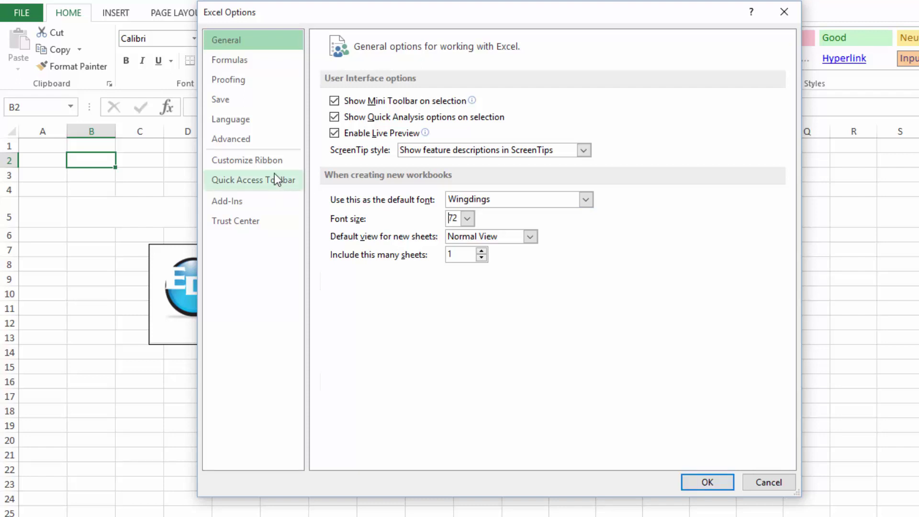
- In Customize Ribbon, hide the Home, Insert, Page Layout, Formulas and Data tabs
left_click(255, 162)
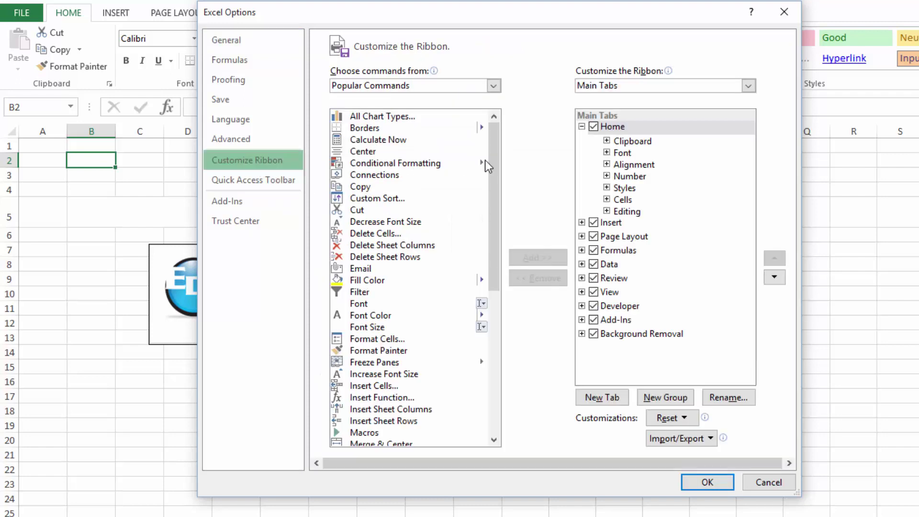
left_click(595, 125)
left_click(593, 222)
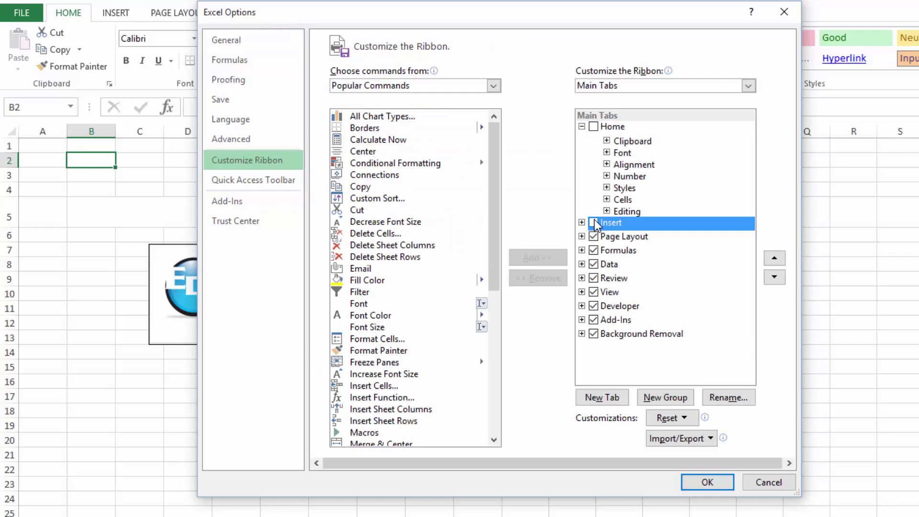
left_click(593, 236)
left_click(594, 249)
left_click(593, 263)
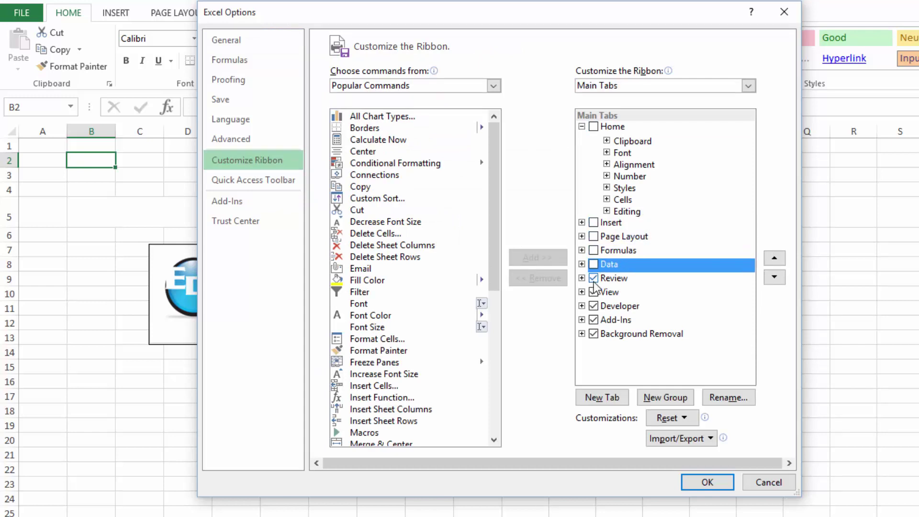
- Hide Review, View, Developer, Add-Ins and Background Removal, then apply and dismiss the restart notice
left_click(594, 278)
left_click(594, 291)
left_click(593, 305)
left_click(592, 320)
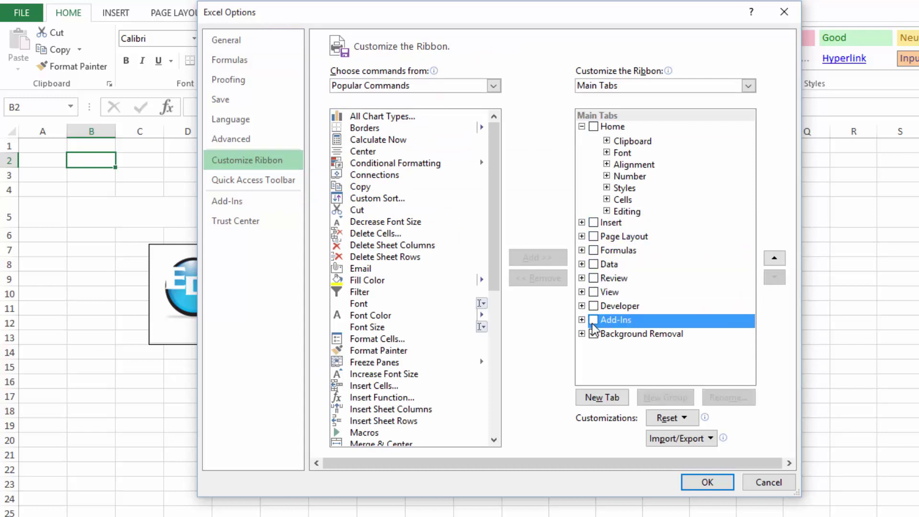
left_click(593, 333)
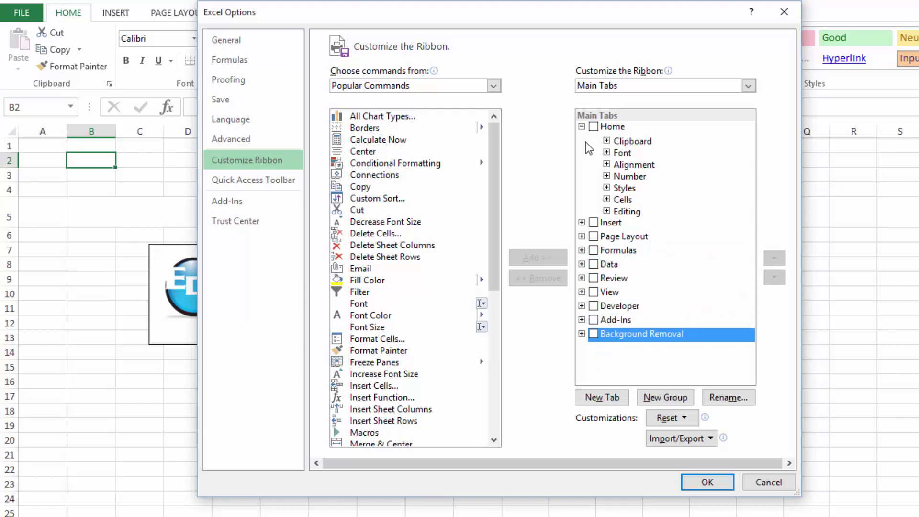
left_click(694, 483)
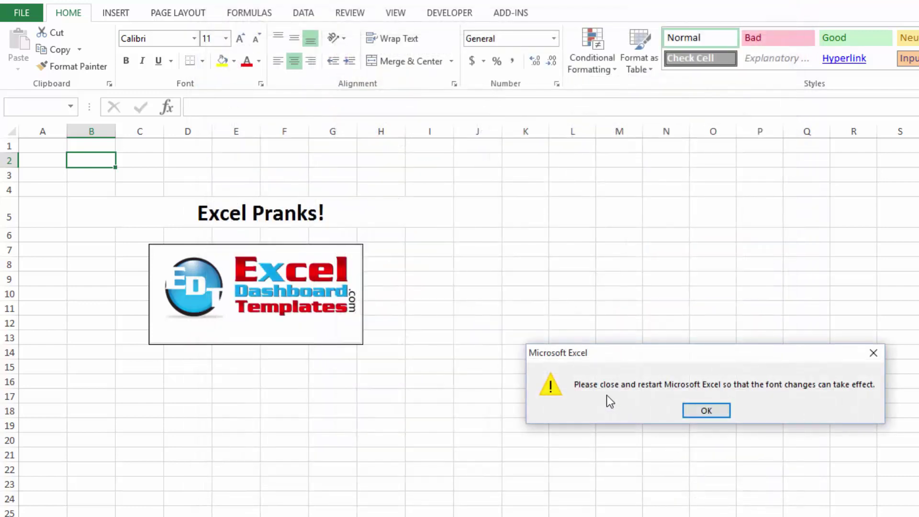
left_click(706, 410)
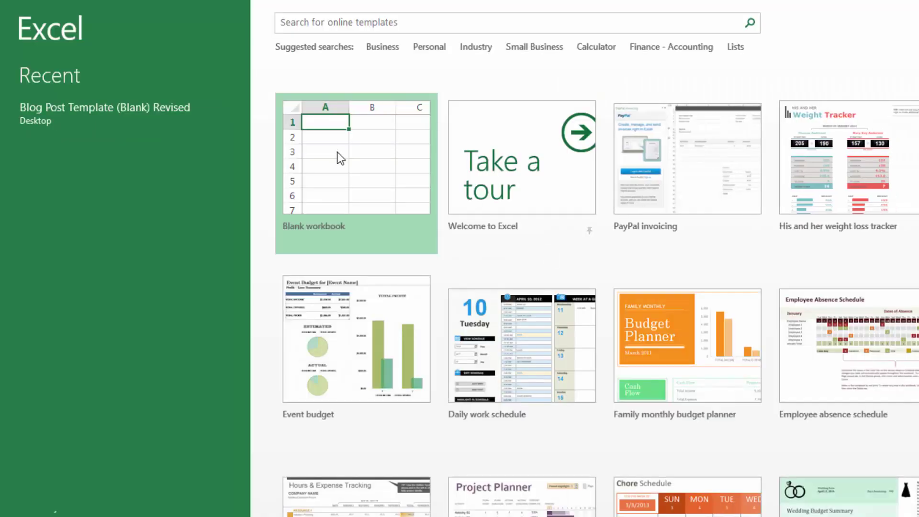
- Create a blank workbook and select various cells, columns and rows to show the Wingdings headers
left_click(336, 151)
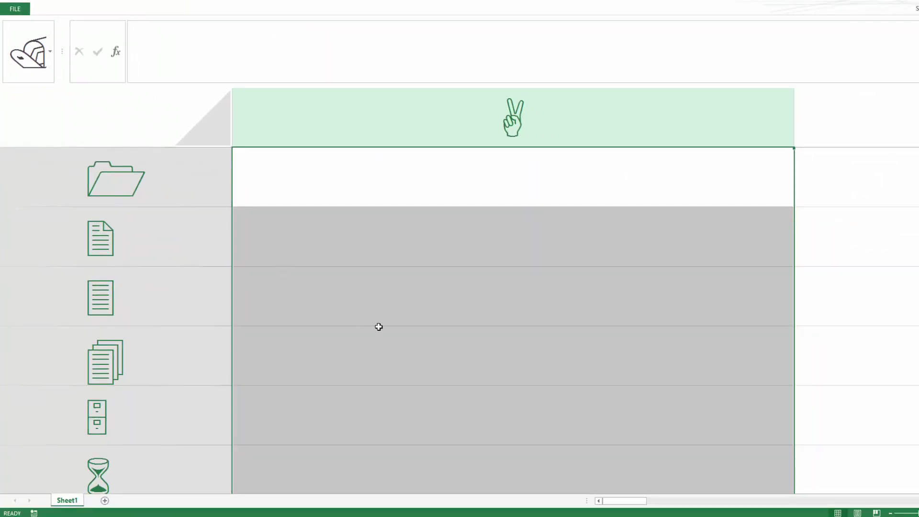
left_click(535, 333)
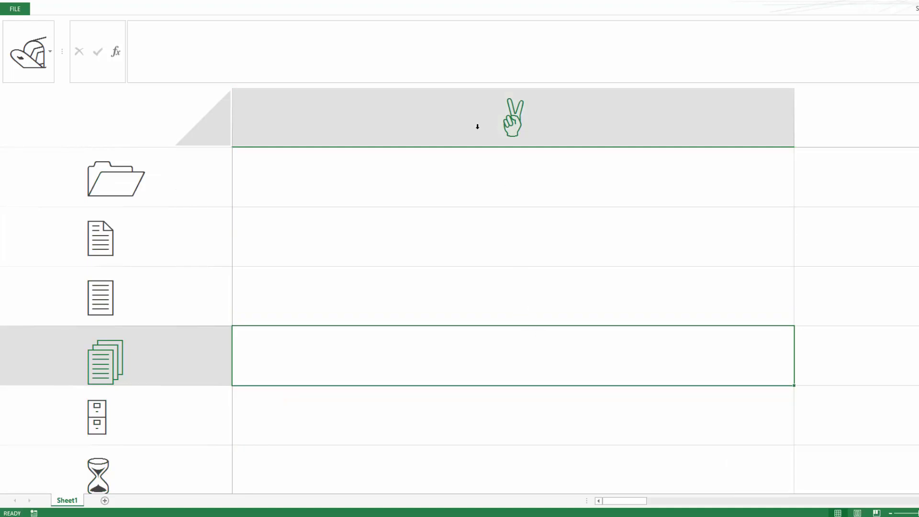
left_click(508, 122)
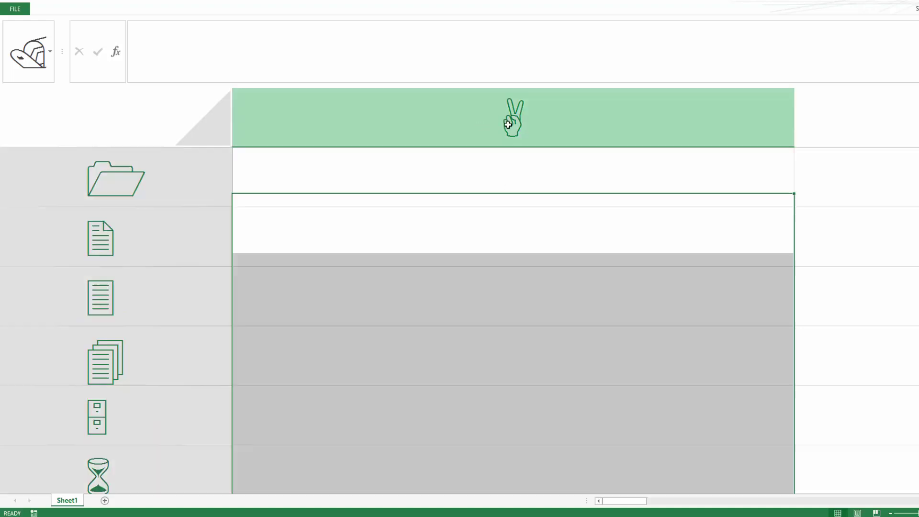
left_click(831, 111)
left_click(160, 186)
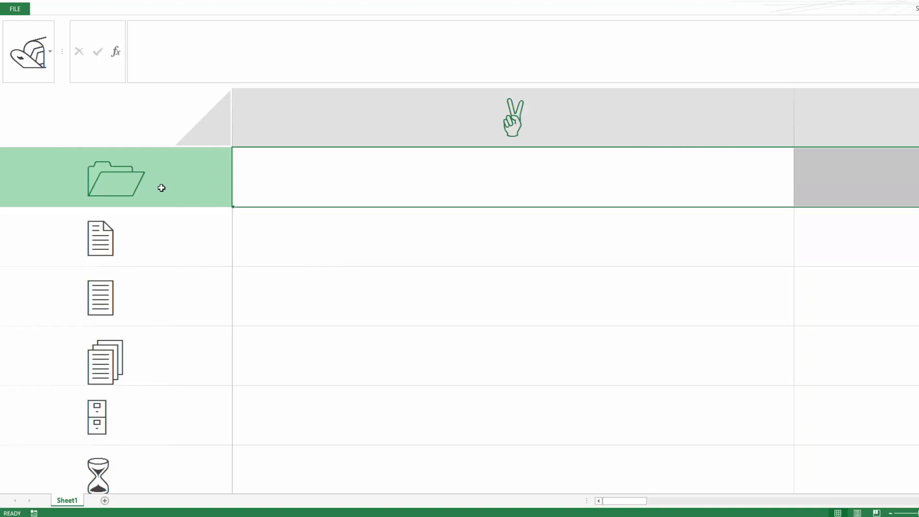
left_click_drag(129, 204, 116, 410)
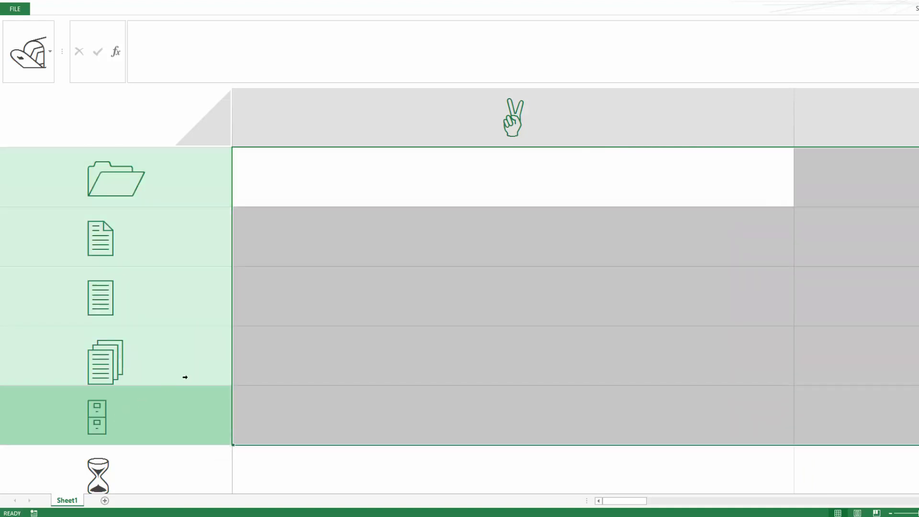
left_click(255, 360)
left_click(291, 178)
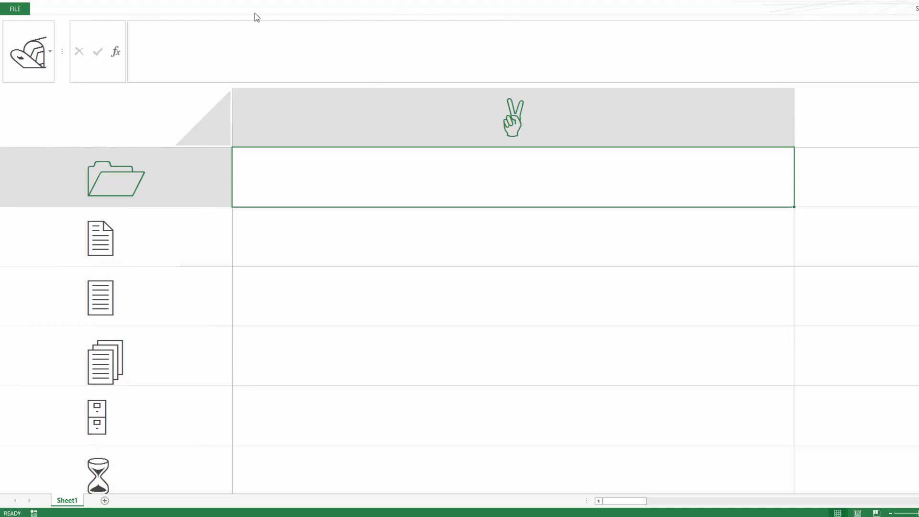
- Enter a SUM formula in cell A1 that totals all of column B
type("<")
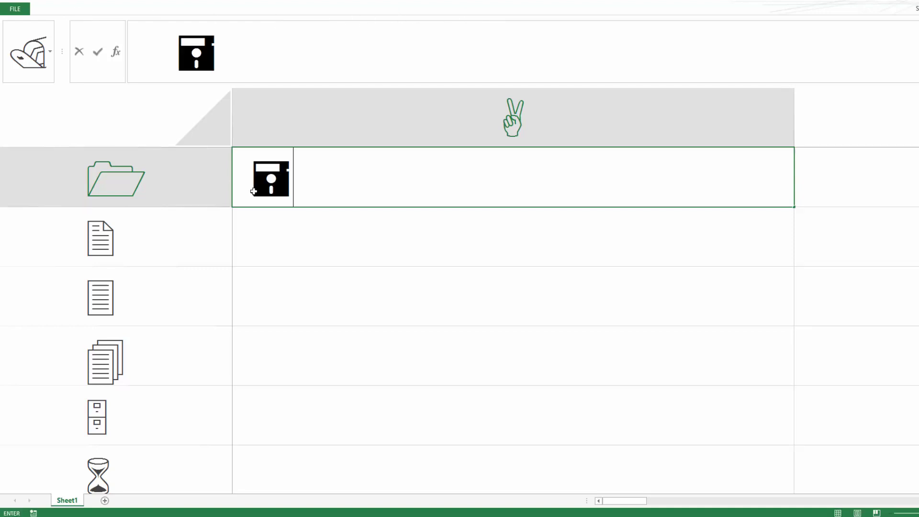
key("BackSpace")
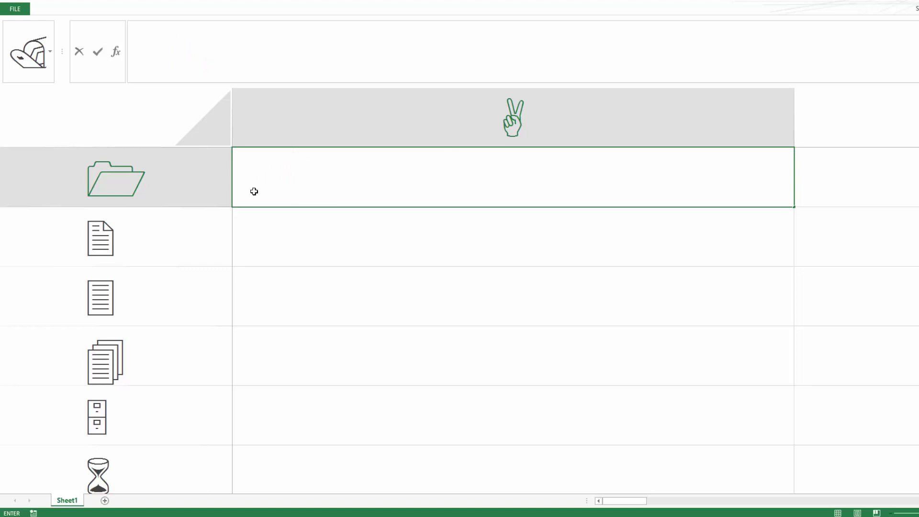
type("<uum(")
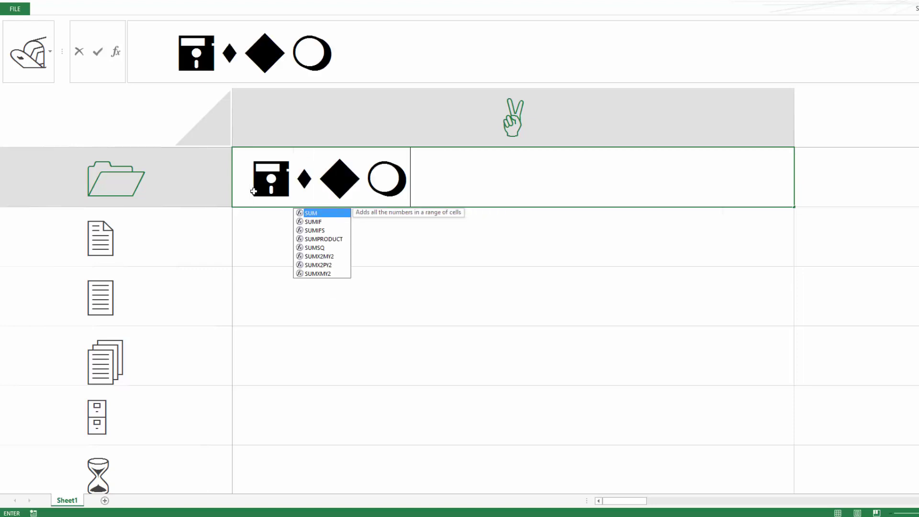
left_click(861, 121)
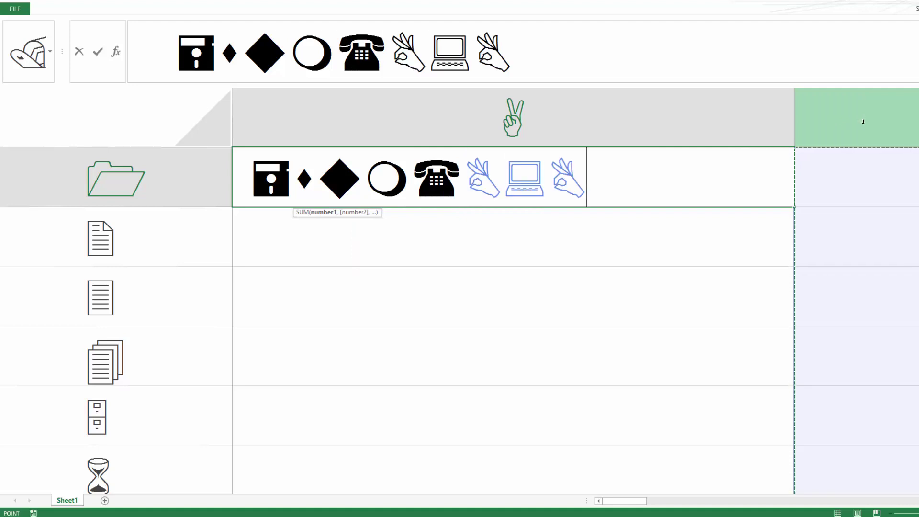
type(")")
key("Return")
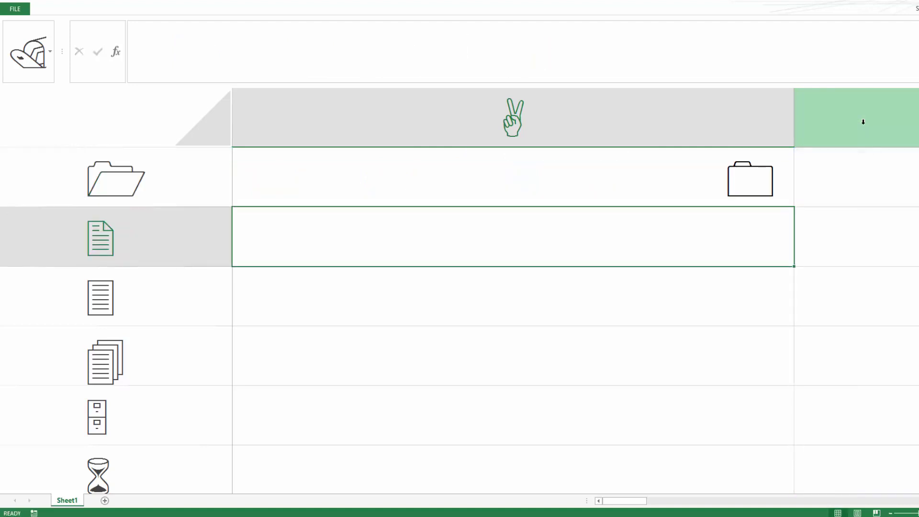
- Move around with Ctrl+arrow jumps, fill B2 using Ctrl+; and enter 5 in B1
left_click(826, 172)
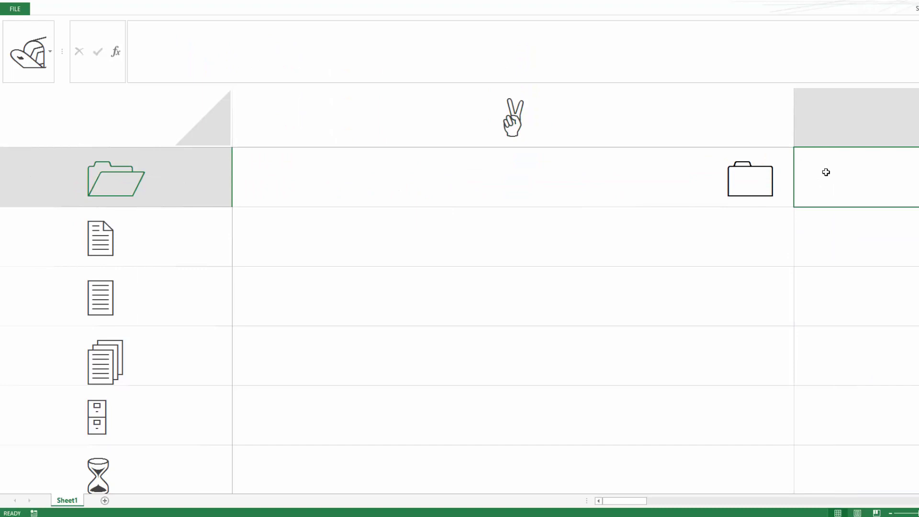
key("ctrl+Down")
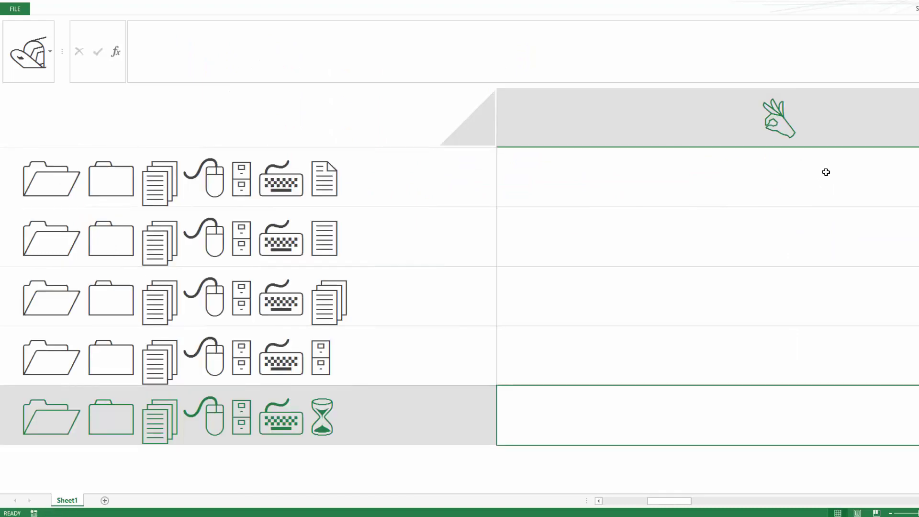
key("Up")
key("Left")
key("ctrl+Up")
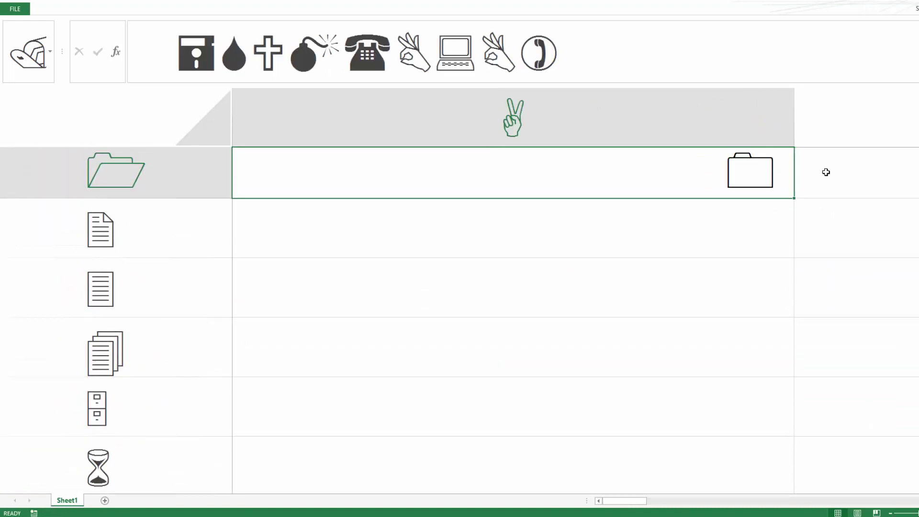
key("Down")
key("Right")
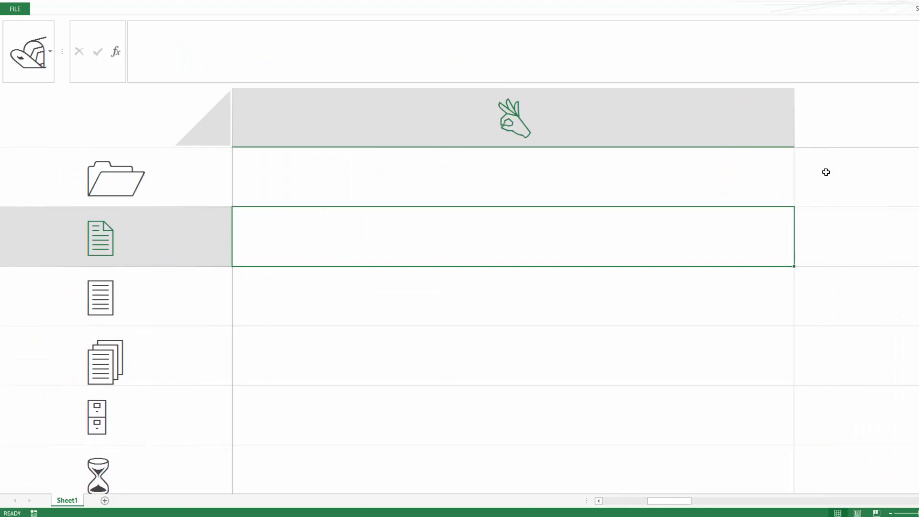
key("ctrl+semicolon")
key("Return")
key("Up")
key("Up")
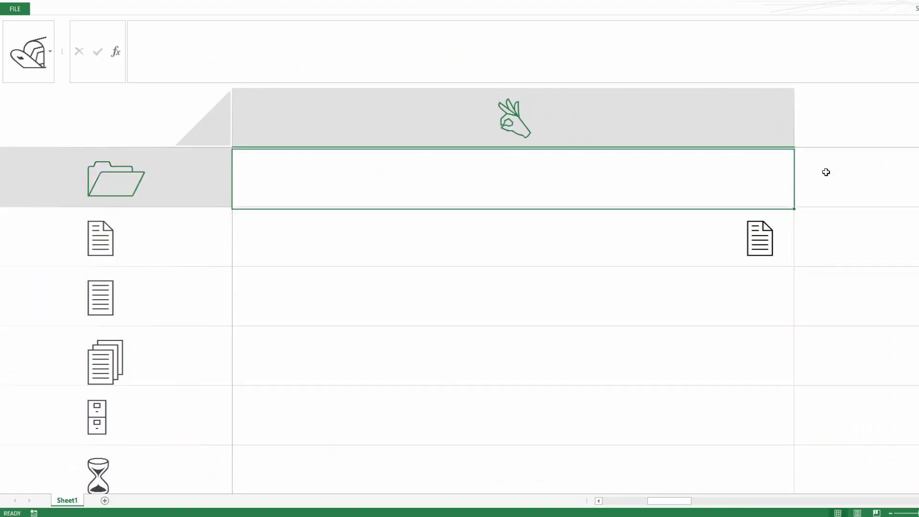
type("5")
key("Left")
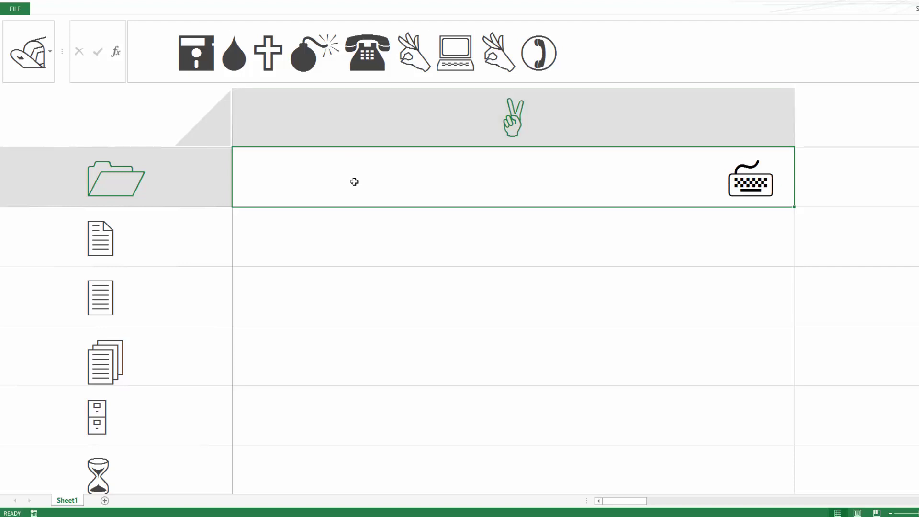
- In File > Options > General, change the default font from Wingdings 72 to Body Font, size 11
left_click(17, 9)
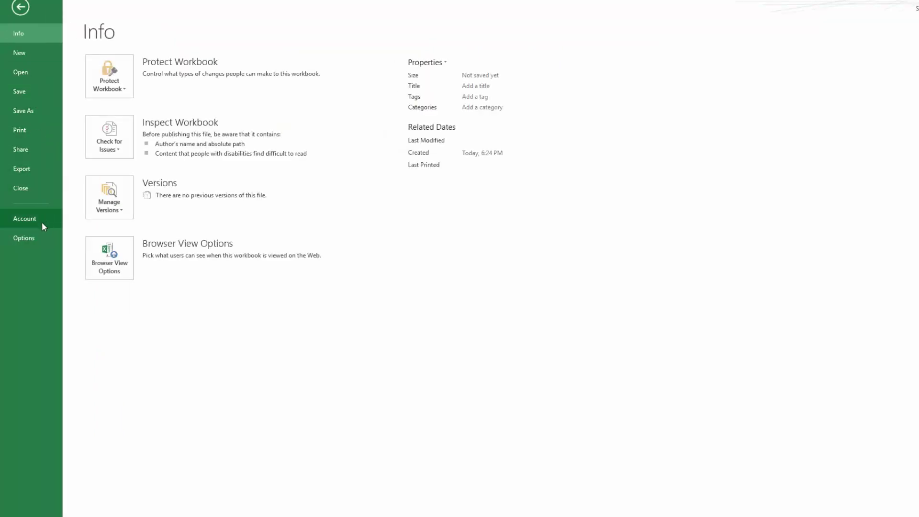
left_click(47, 234)
double_click(366, 142)
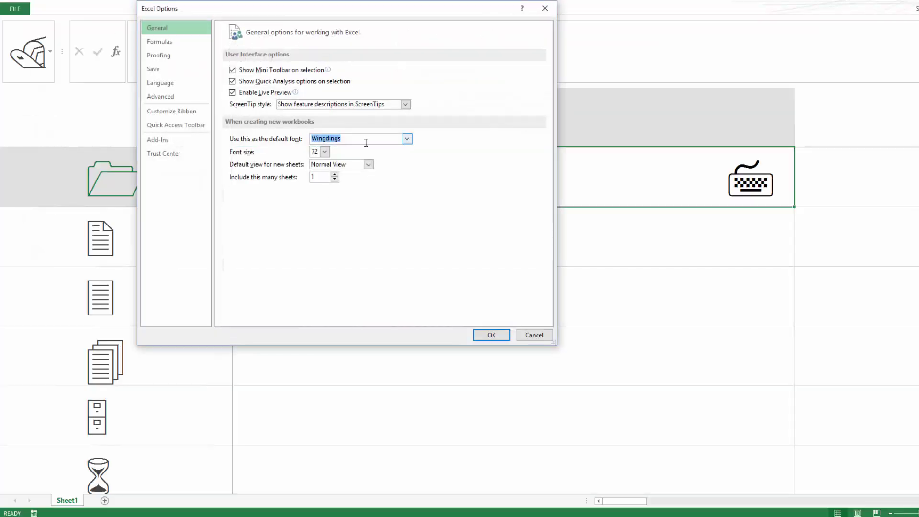
left_click(407, 139)
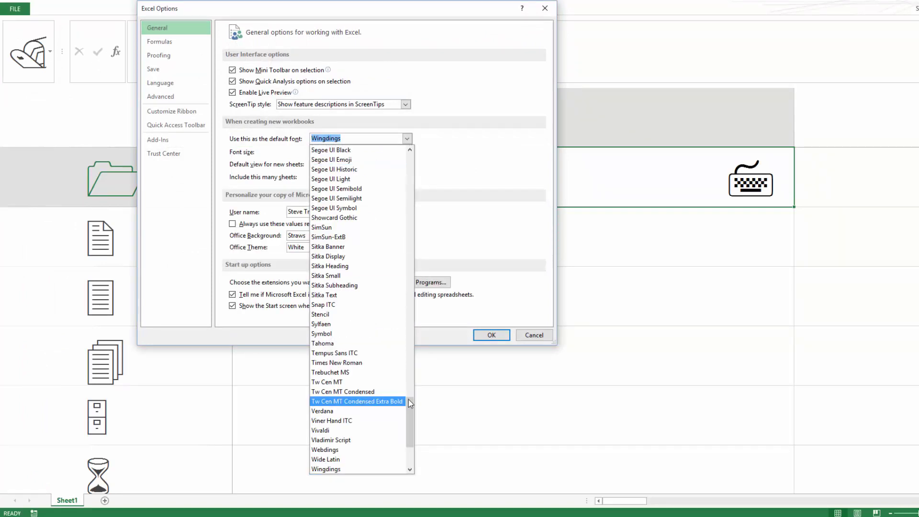
left_click_drag(410, 403, 405, 150)
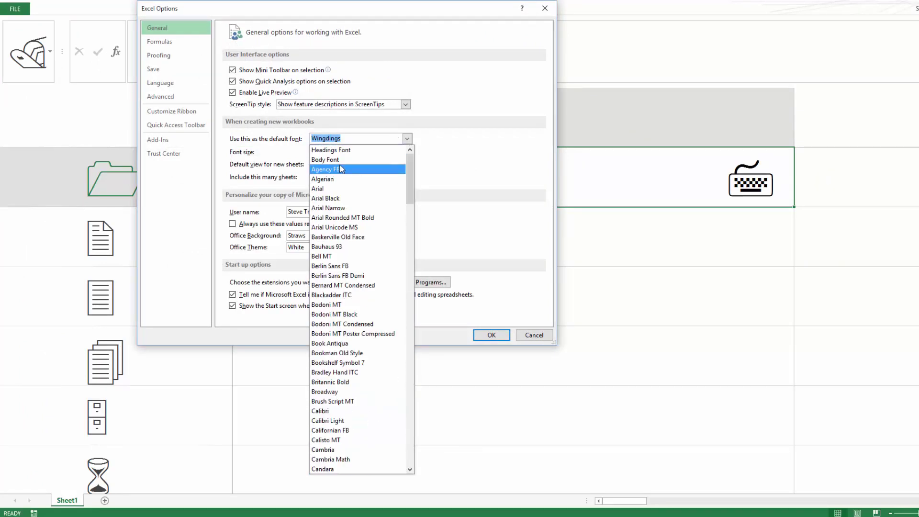
left_click(335, 159)
double_click(319, 152)
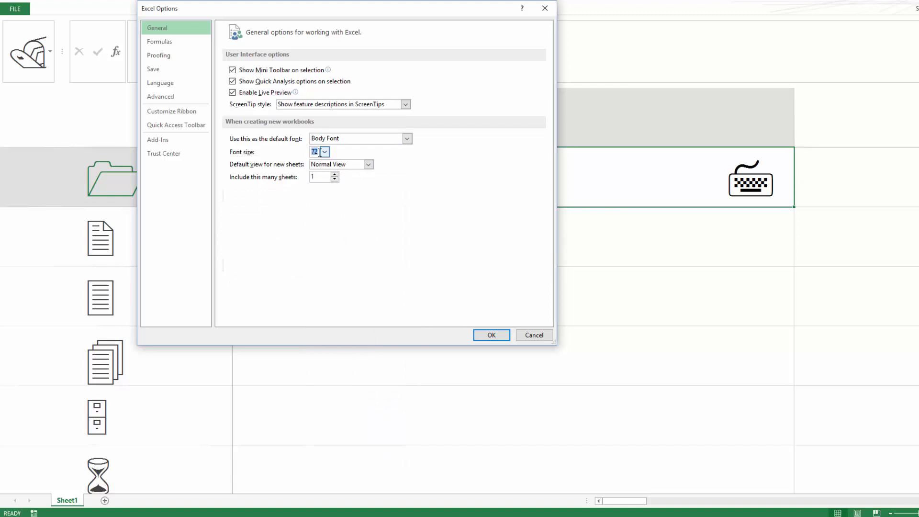
left_click(325, 151)
key("Escape")
- In Customize Ribbon, show the Home, Insert, Page Layout, Formulas and Data tabs again
left_click(174, 112)
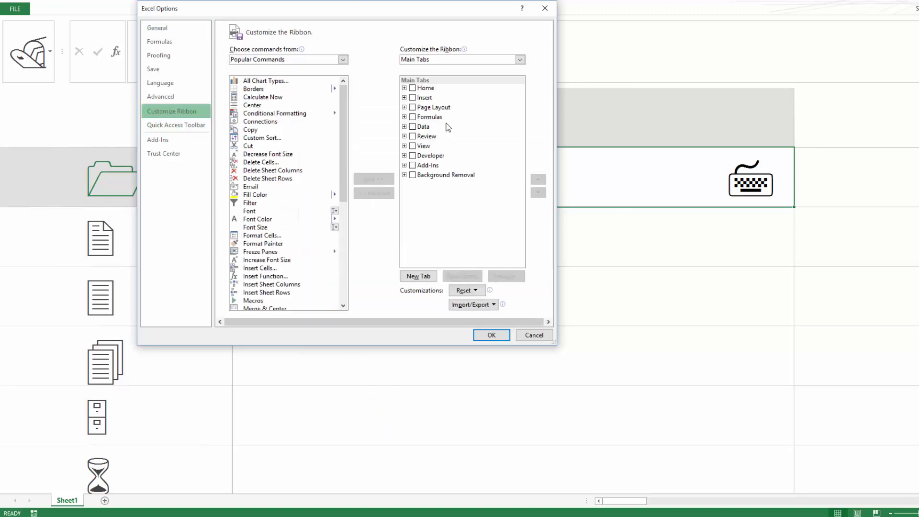
left_click(412, 88)
left_click(412, 97)
left_click(412, 107)
left_click(412, 117)
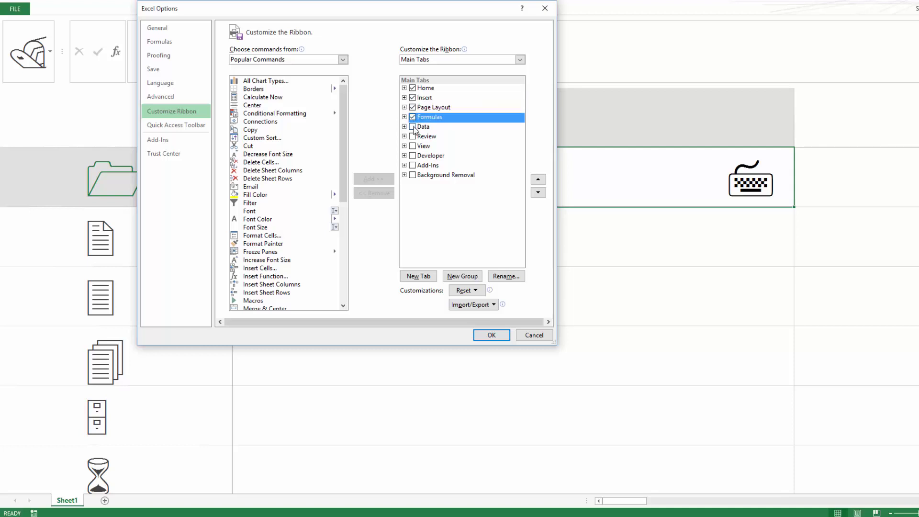
left_click(412, 127)
- Show Review, View, Developer, Add-Ins and Background Removal again, then apply and dismiss the restart notice
left_click(412, 136)
left_click(412, 145)
left_click(412, 156)
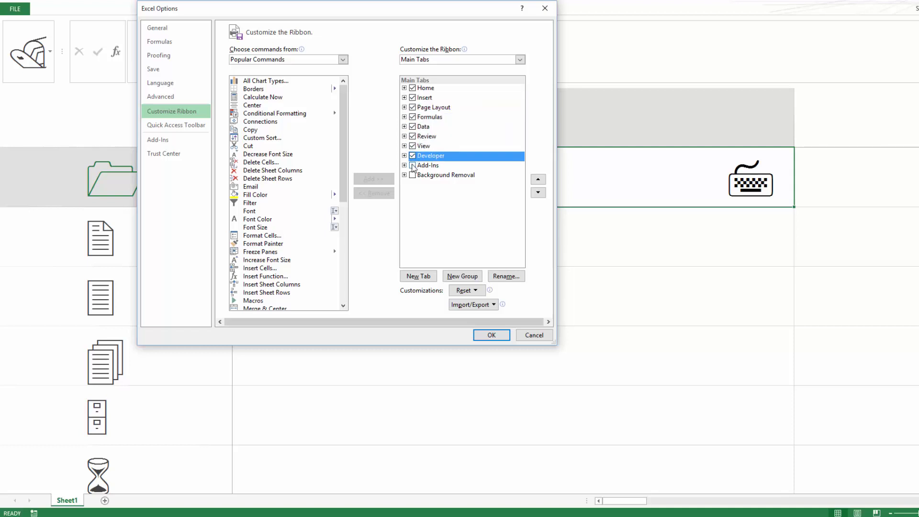
left_click(412, 165)
left_click(412, 174)
left_click(491, 335)
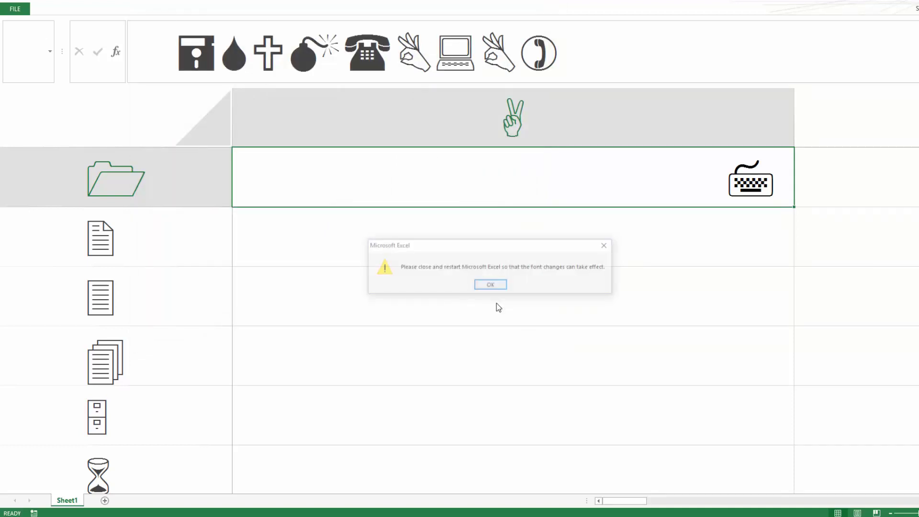
left_click(485, 283)
- Close the prank workbook with Alt+F4, choosing Don't Save
left_click(550, 178)
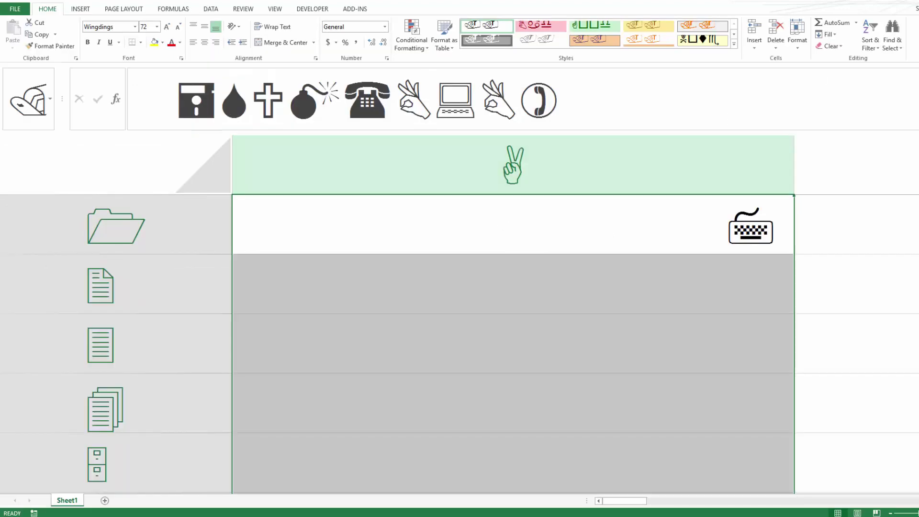
key("alt+F4")
left_click(486, 269)
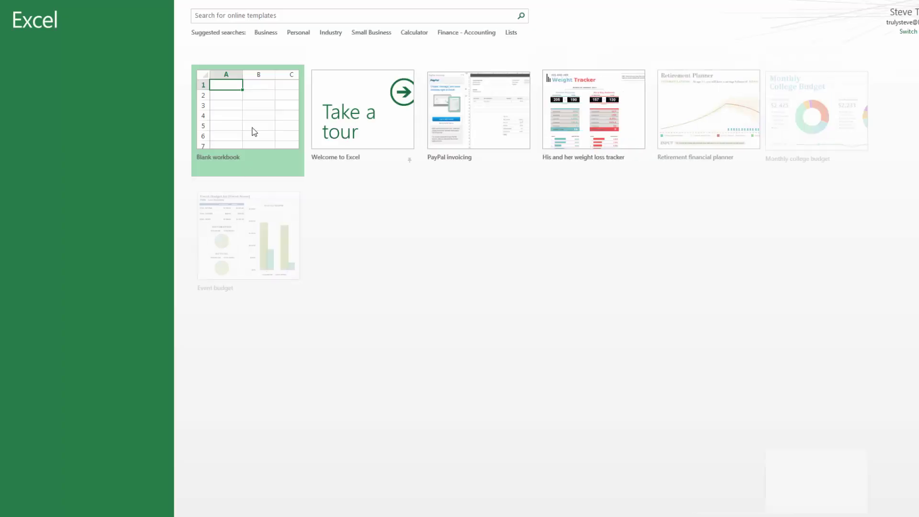
- Create a new blank workbook from the start screen and select cell E5
left_click(251, 130)
left_click(156, 140)
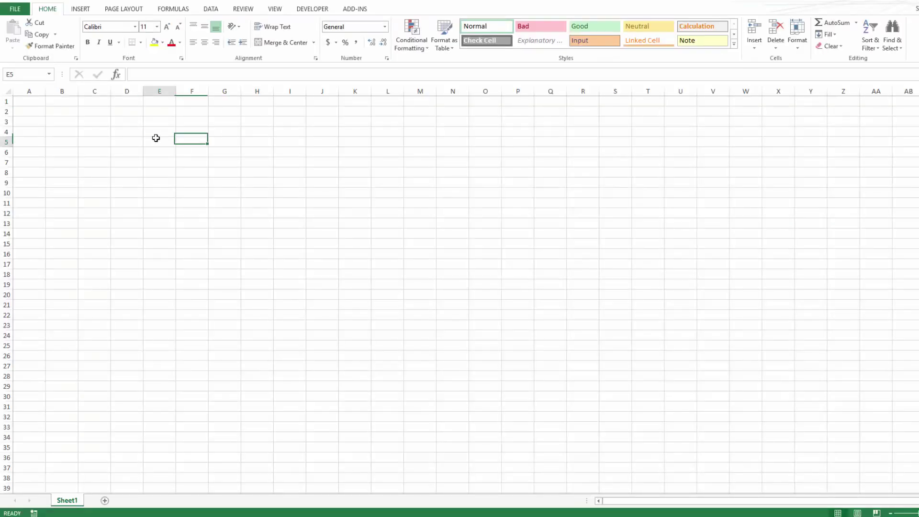